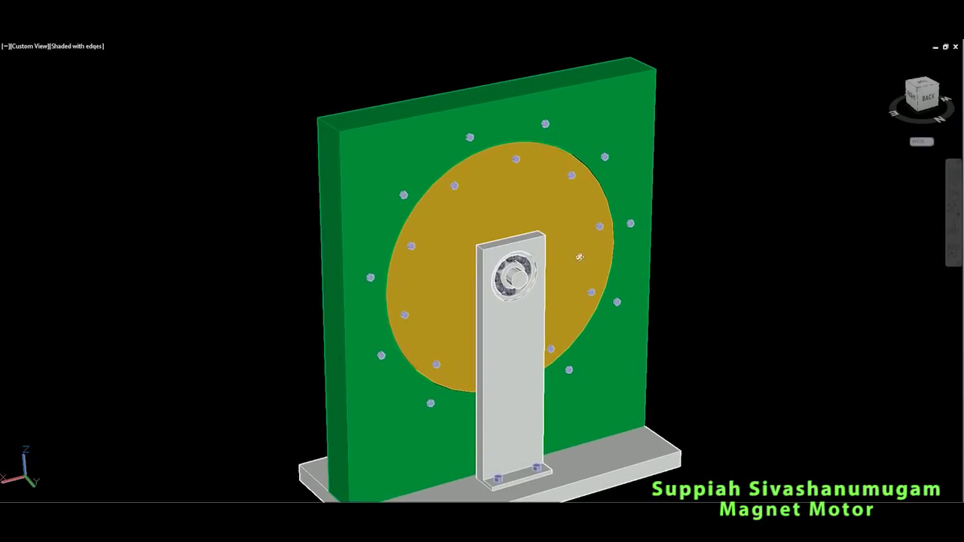
- Examine the outer green plate and central yellow disc of the magnet motor assembly
scroll(625, 255, "up", 1)
left_click_drag(632, 245, 570, 262)
scroll(528, 227, "up", 1)
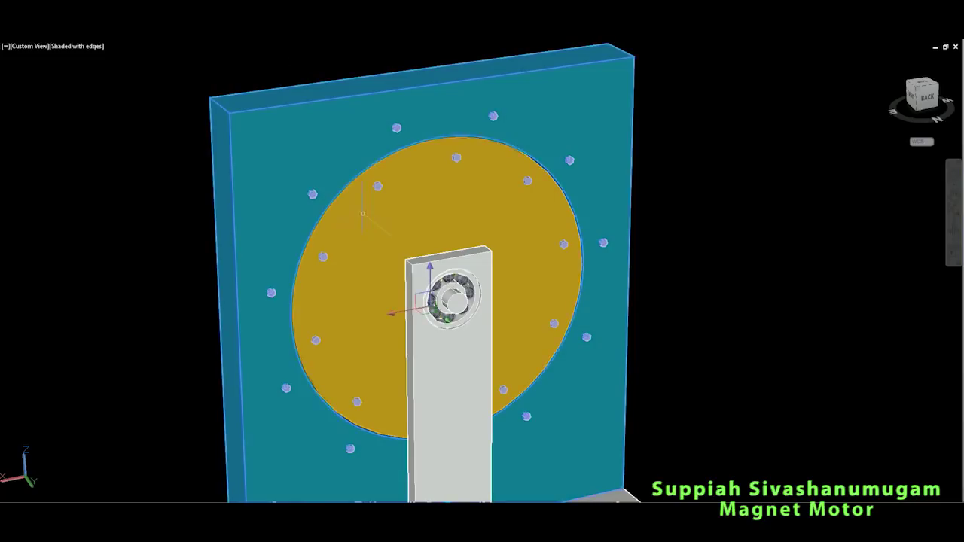
left_click(357, 200)
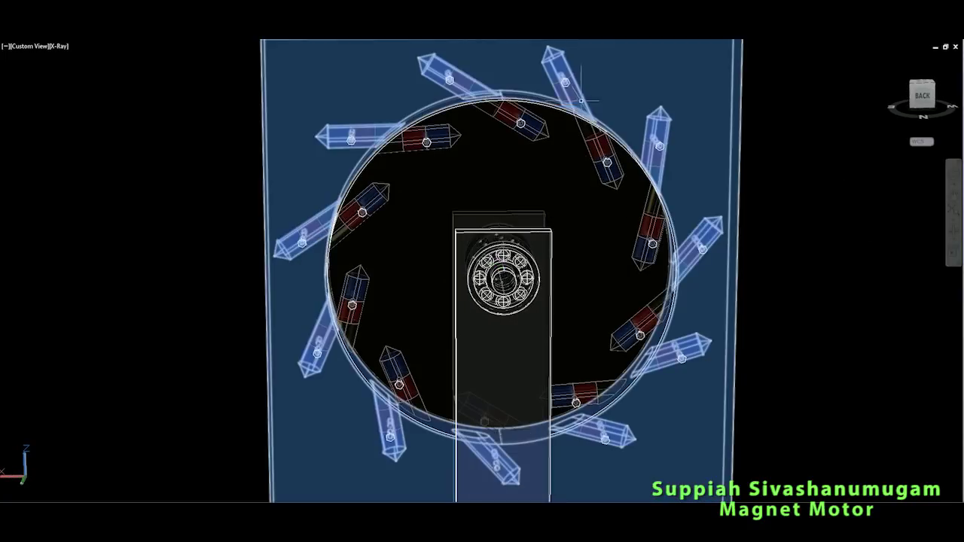
- Isolate the green outer plate in the X-Ray visual style
key("F3")
left_click(742, 107)
key("F3")
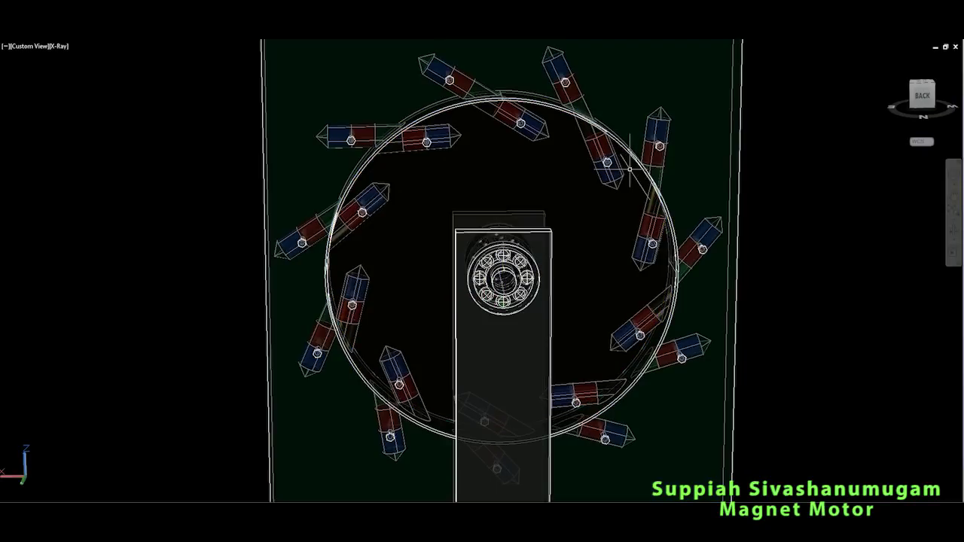
left_click(558, 145)
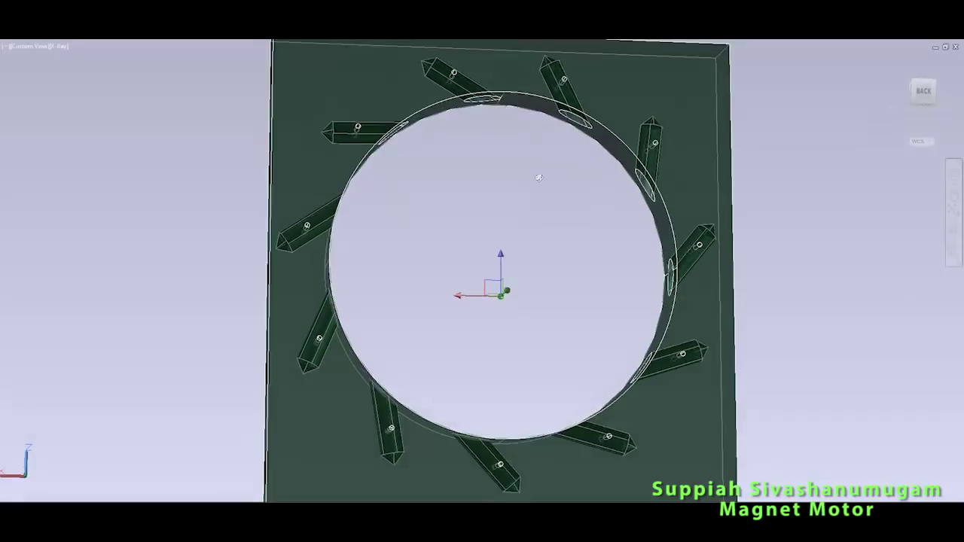
- Examine the angled magnet bores and bolt holes around the green plate's circular opening
mouse_move(537, 177)
left_mouse_down()
mouse_move(544, 167)
mouse_move(585, 253)
left_mouse_up()
scroll(585, 253, "up", 3)
left_click_drag(625, 277, 539, 285)
scroll(577, 325, "down", 1)
scroll(572, 277, "down", 1)
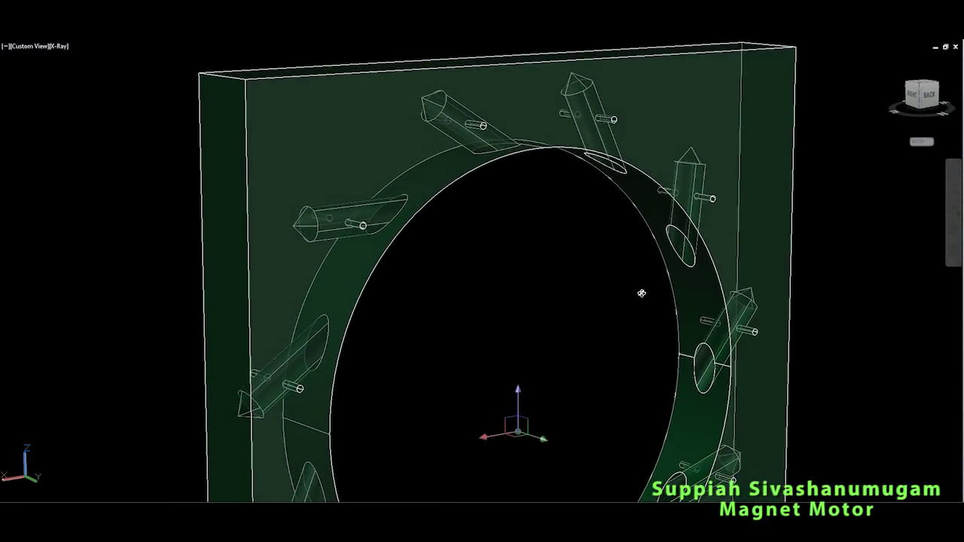
scroll(605, 304, "up", 6)
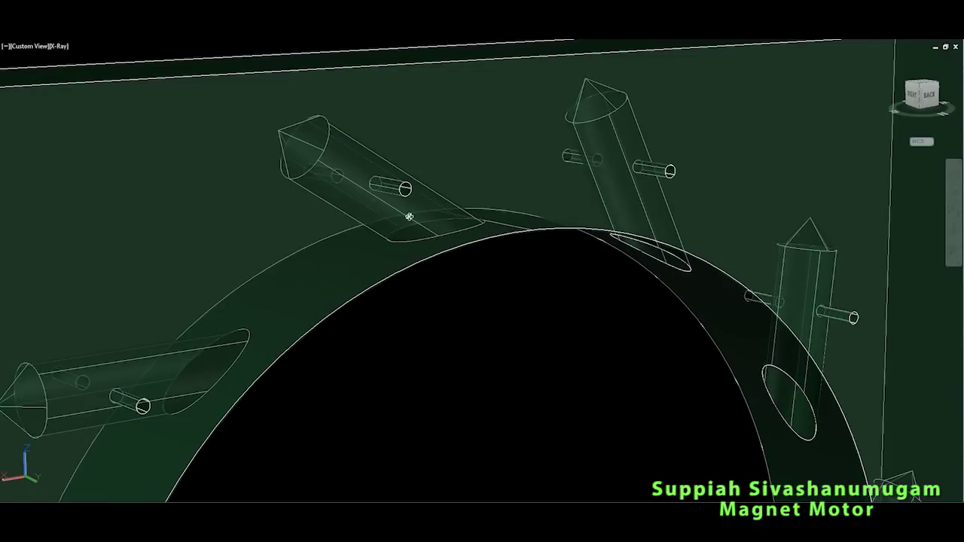
left_click_drag(372, 223, 365, 223)
left_click_drag(604, 254, 451, 218)
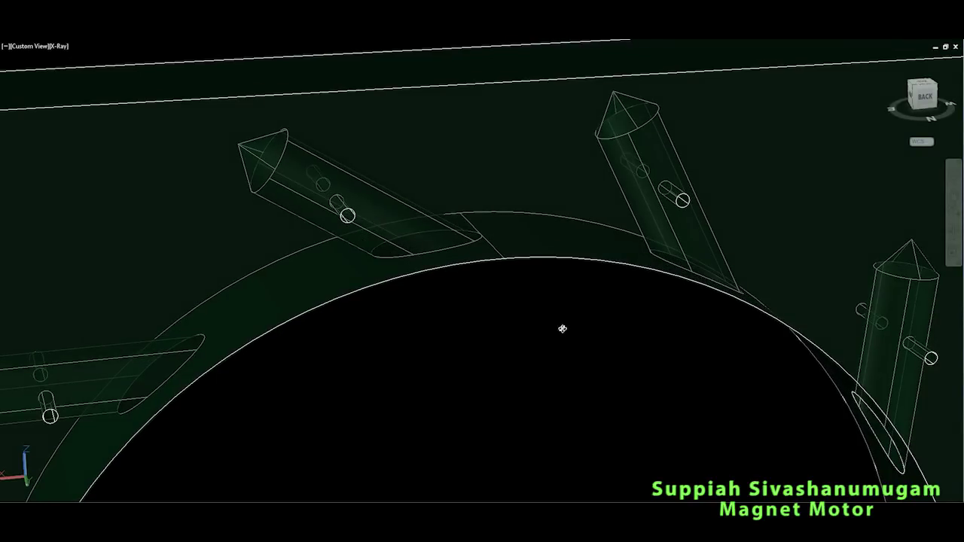
mouse_move(562, 329)
left_mouse_down()
mouse_move(583, 340)
mouse_move(569, 340)
left_mouse_up()
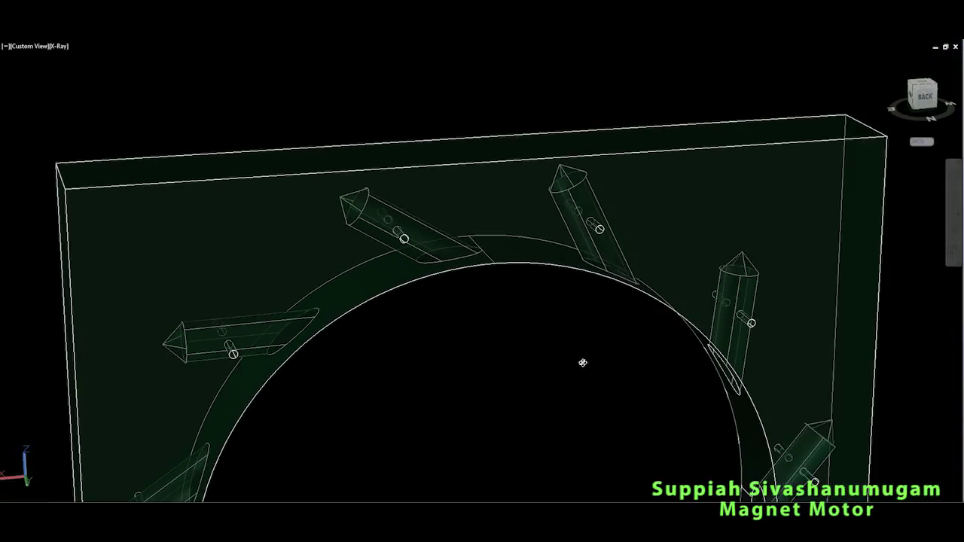
mouse_move(588, 370)
left_mouse_down()
mouse_move(590, 329)
mouse_move(630, 303)
mouse_move(622, 321)
mouse_move(648, 230)
mouse_move(641, 301)
mouse_move(637, 176)
mouse_move(499, 351)
mouse_move(529, 366)
mouse_move(455, 349)
mouse_move(577, 318)
mouse_move(537, 317)
mouse_move(526, 301)
mouse_move(600, 274)
mouse_move(571, 364)
left_mouse_up()
scroll(529, 223, "up", 2)
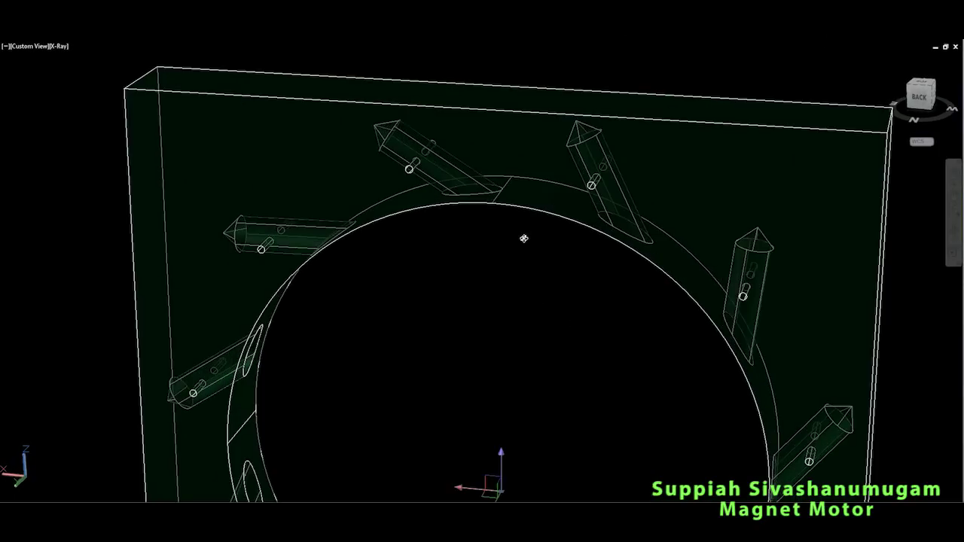
left_click_drag(523, 239, 562, 228)
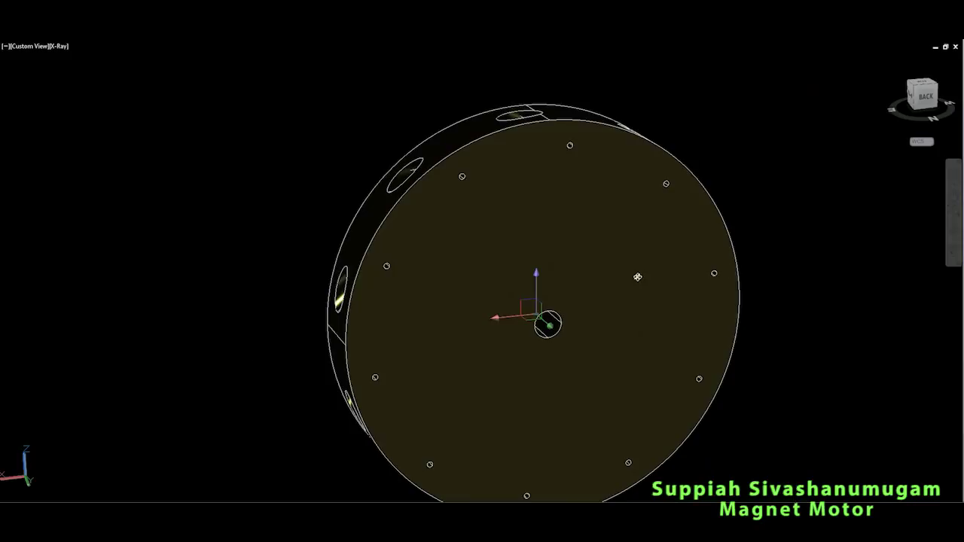
- Examine the isolated rotor disc's holes and the magnet arrangement of the assembled disc and plate in X-Ray style
left_click_drag(689, 263, 622, 258)
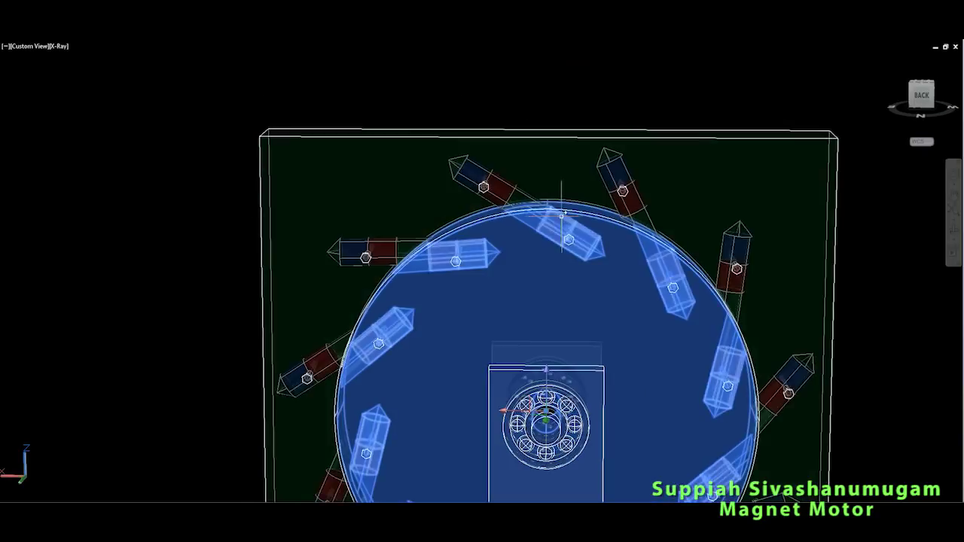
scroll(561, 217, "up", 6)
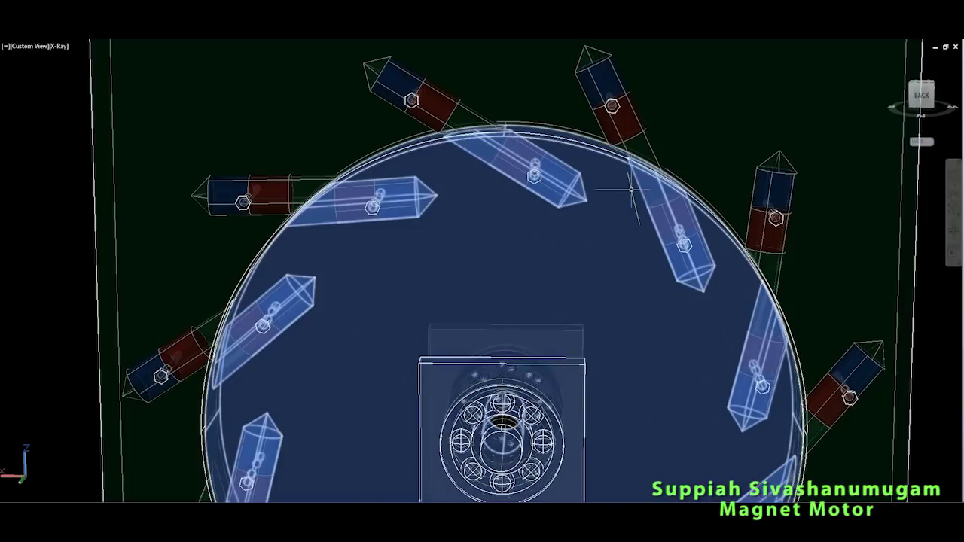
scroll(631, 190, "down", 5)
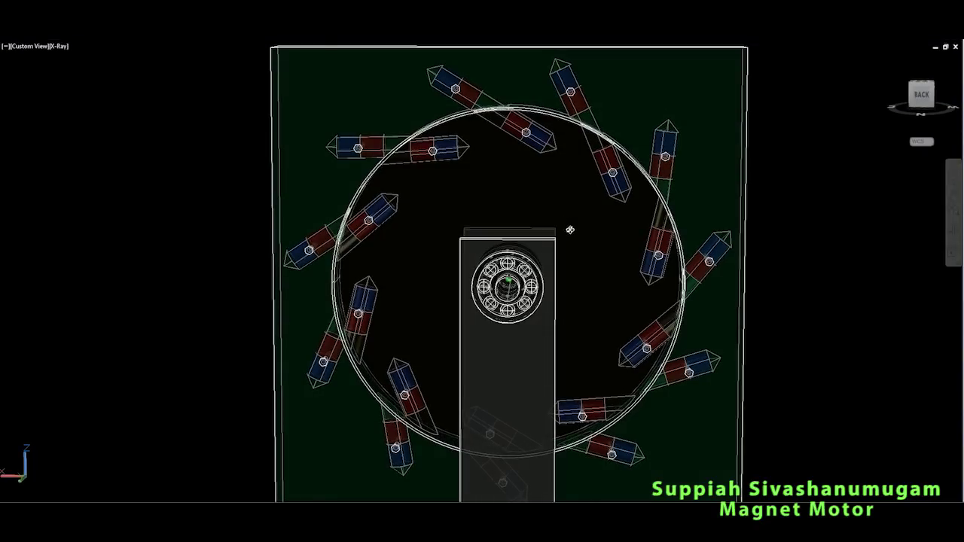
left_click_drag(570, 229, 578, 230)
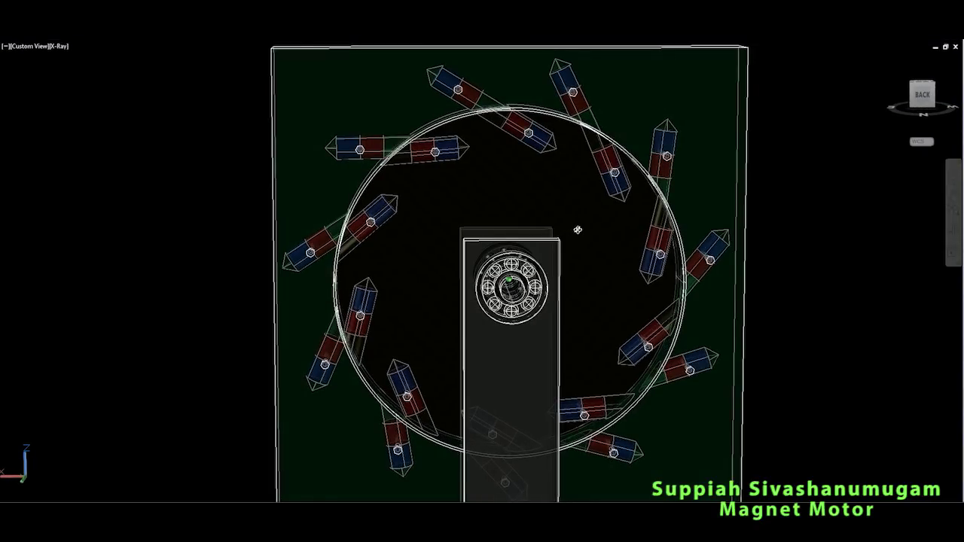
left_click_drag(577, 230, 615, 228)
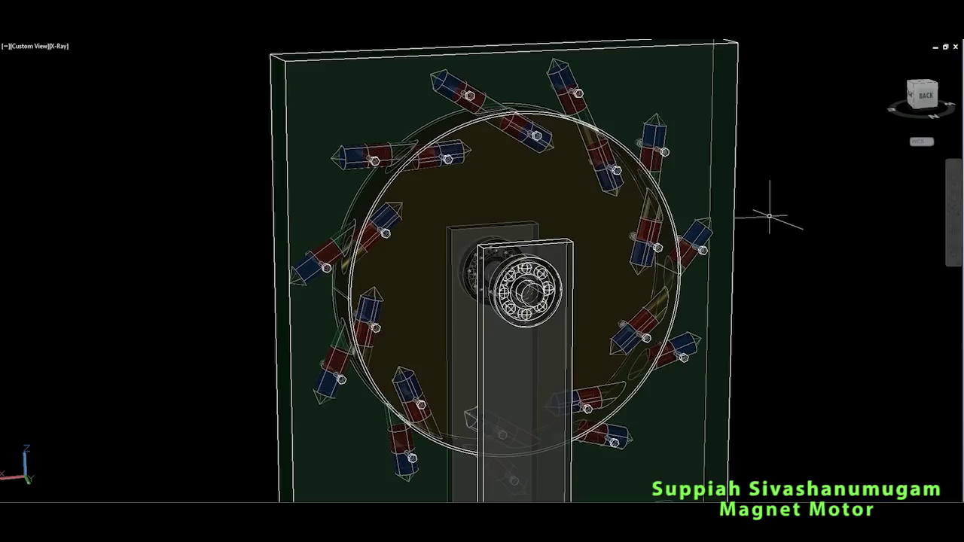
- Show the magnets without the plate and disc in Shaded with edges style and examine their red and blue pole orientation
left_click(721, 38)
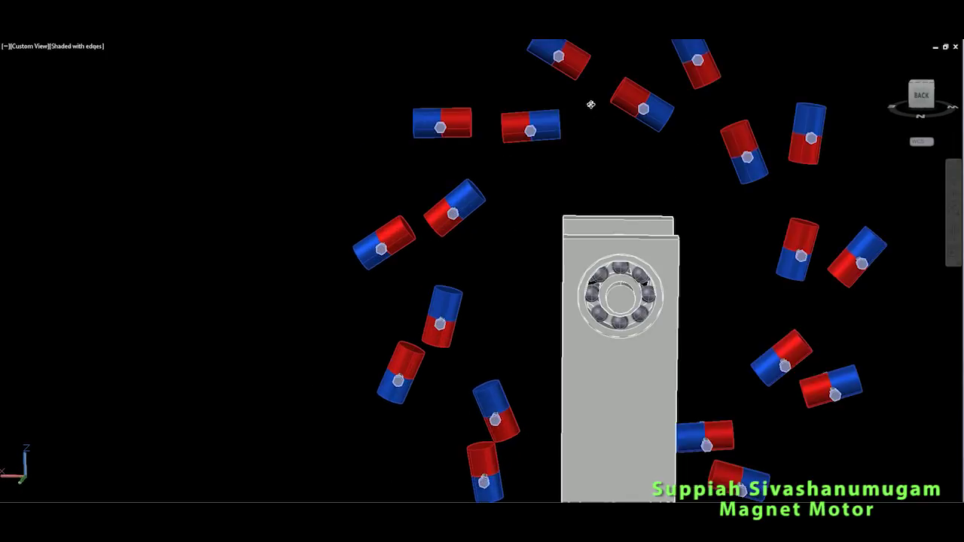
left_click_drag(632, 123, 516, 244)
scroll(497, 284, "up", 3)
left_click_drag(497, 284, 484, 263)
left_click_drag(906, 338, 601, 349)
scroll(626, 323, "down", 1)
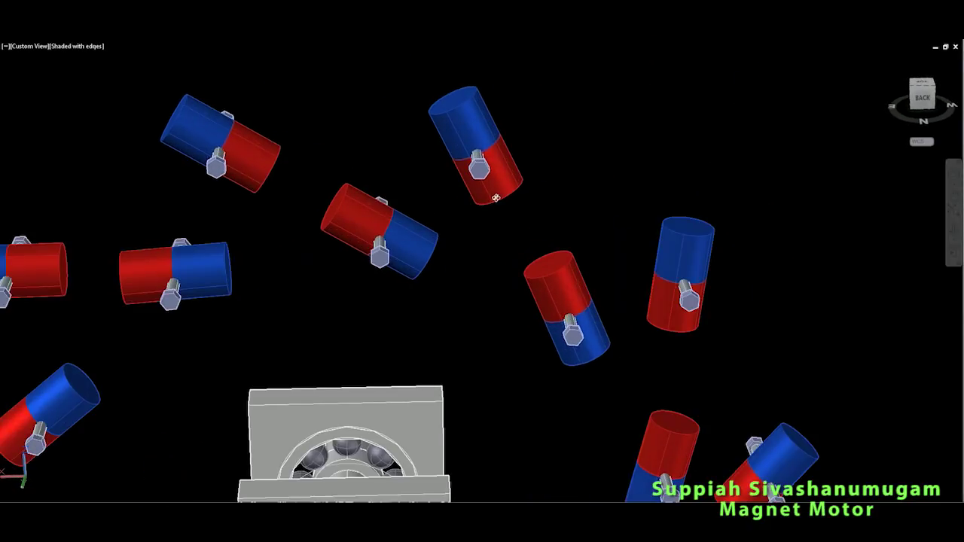
left_click_drag(490, 193, 538, 160)
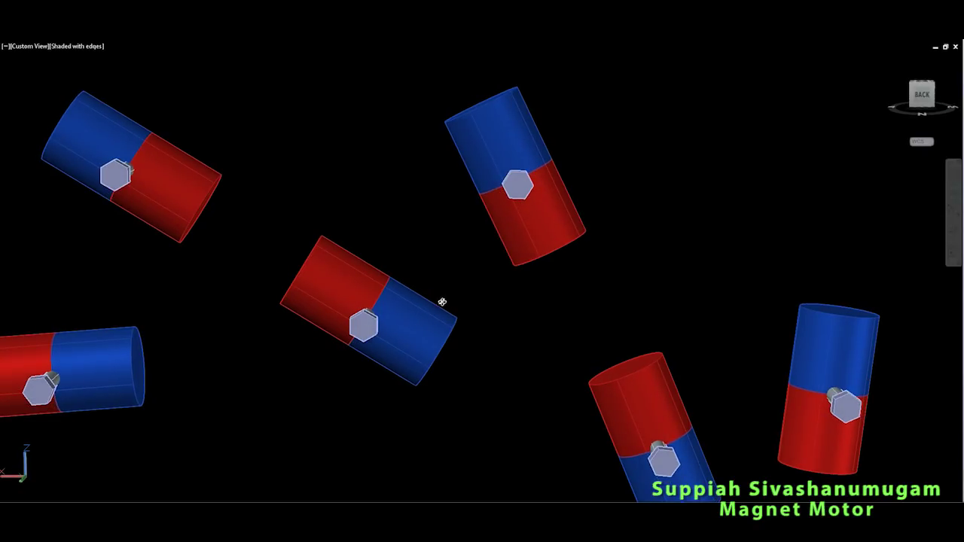
scroll(581, 294, "down", 8)
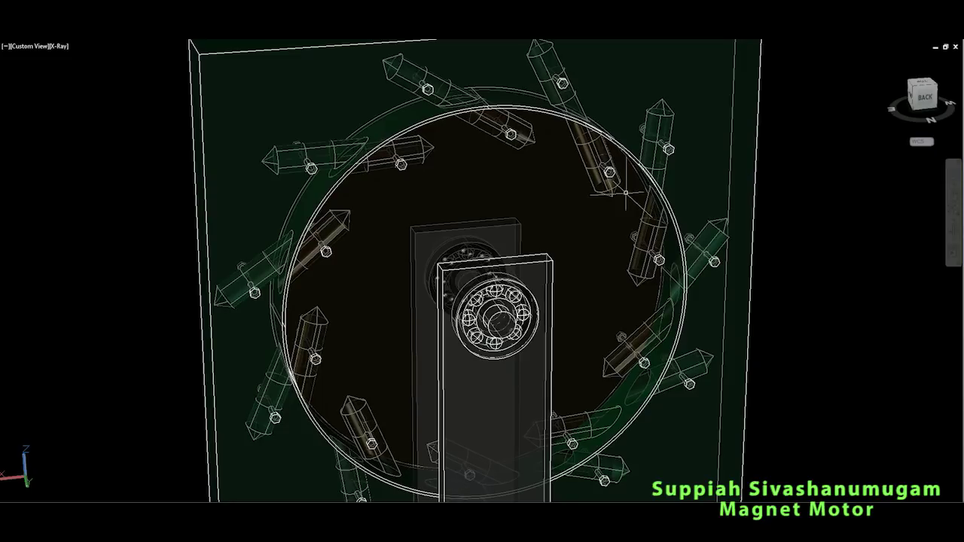
- Examine the magnet bores and bolts of the plate and disc in X-Ray style from the back
left_click(953, 229)
mouse_move(565, 266)
left_mouse_down()
mouse_move(538, 260)
mouse_move(537, 238)
left_mouse_up()
key("Escape")
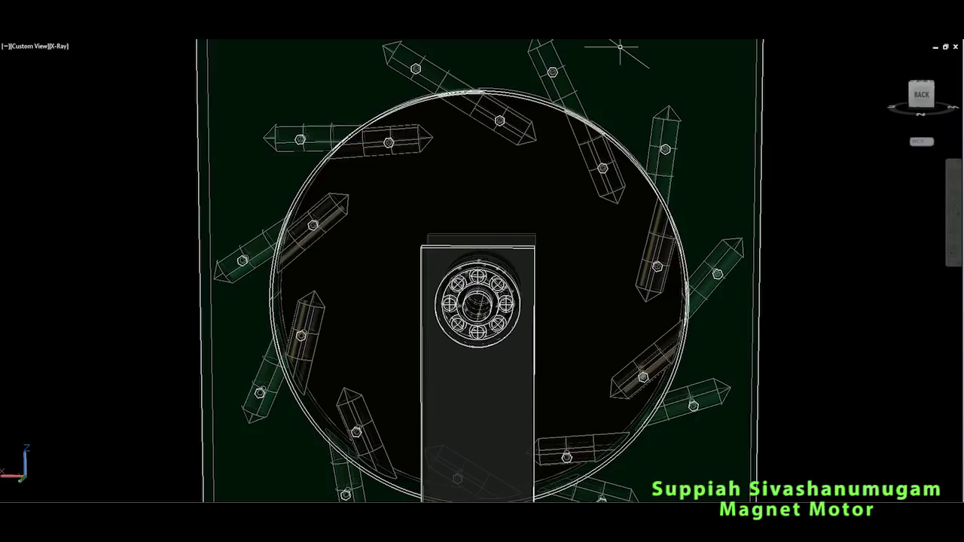
- Display the complete motor in Shaded with edges style and examine the whole assembly on its base
left_click(715, 40)
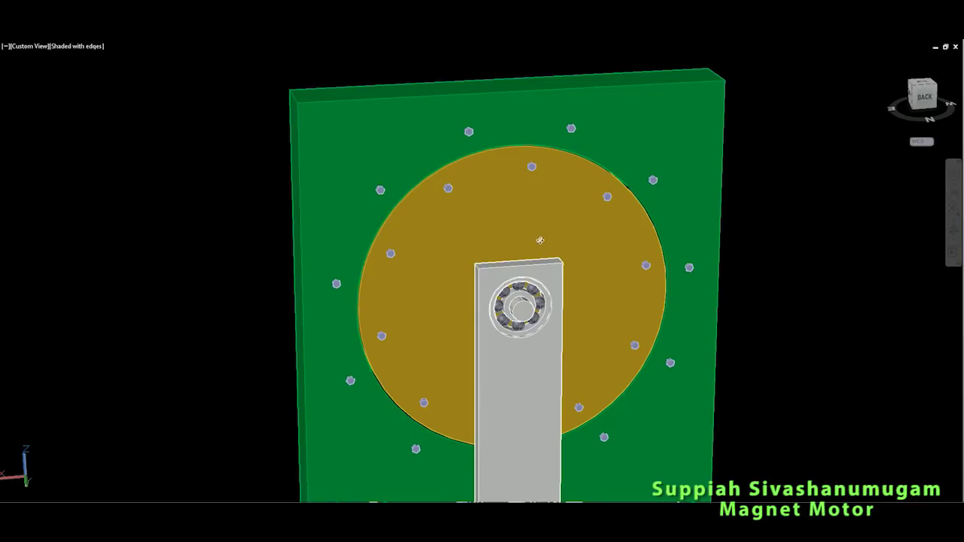
left_click_drag(539, 240, 546, 243)
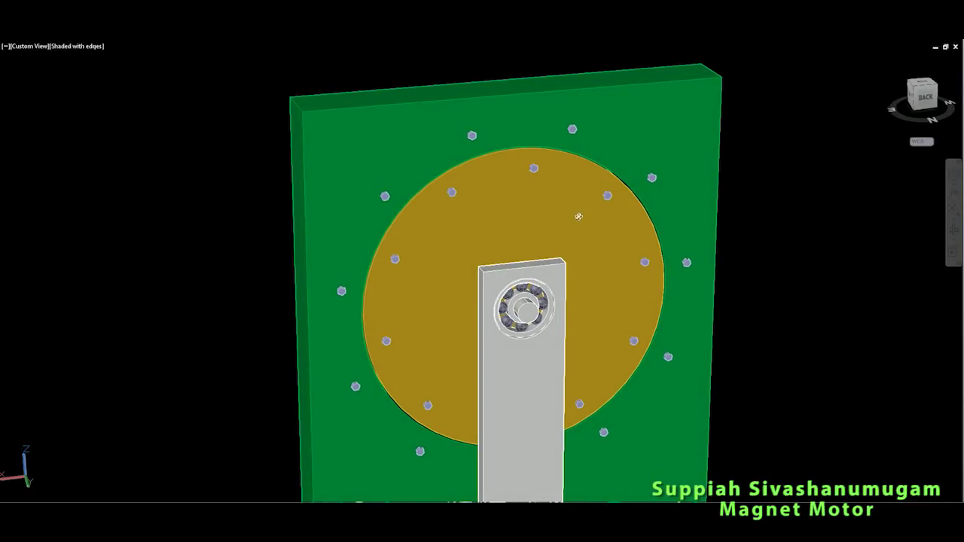
left_click_drag(576, 217, 331, 224)
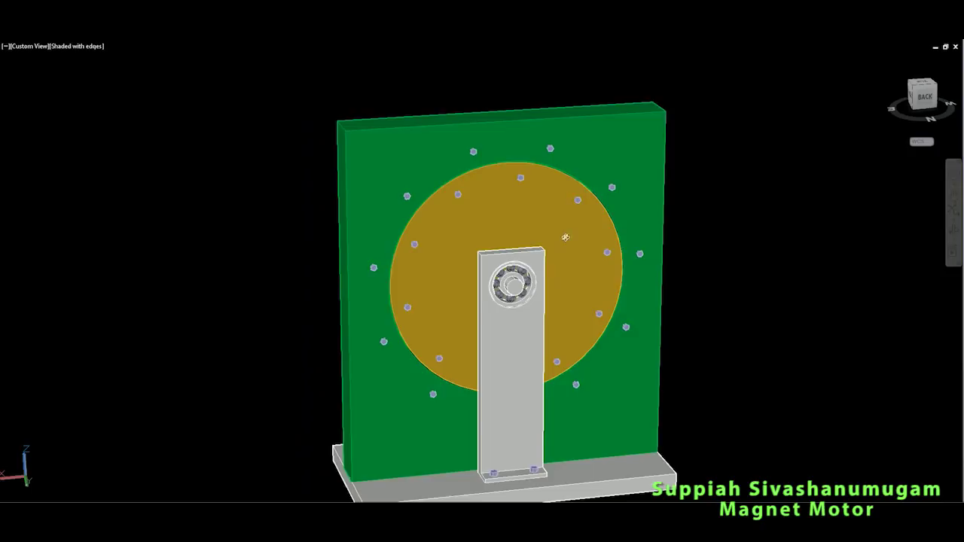
scroll(569, 214, "up", 1)
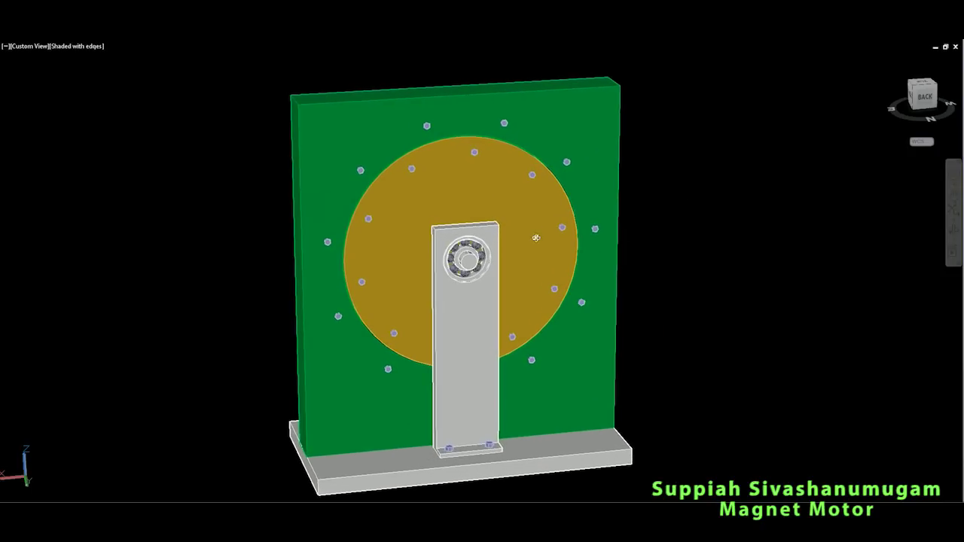